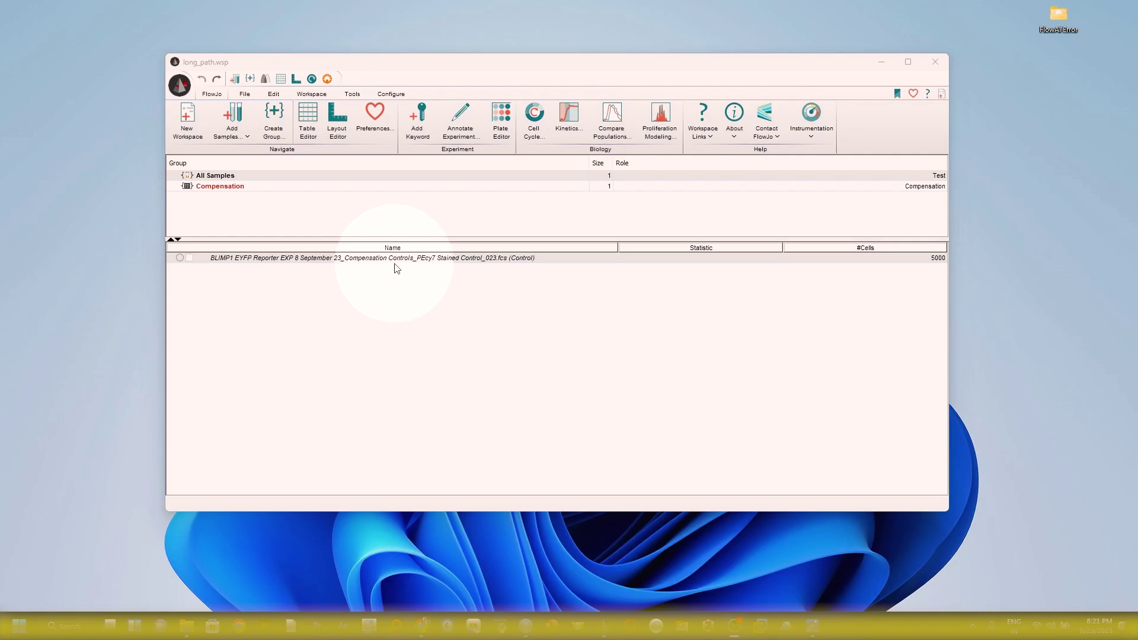
Step: Try to run the FlowAI plugin on the PEcy7 Stained Control_023 sample in long_path.wsp with the default channels and settings
{"action": "left_click", "coordinate": [398, 262]}
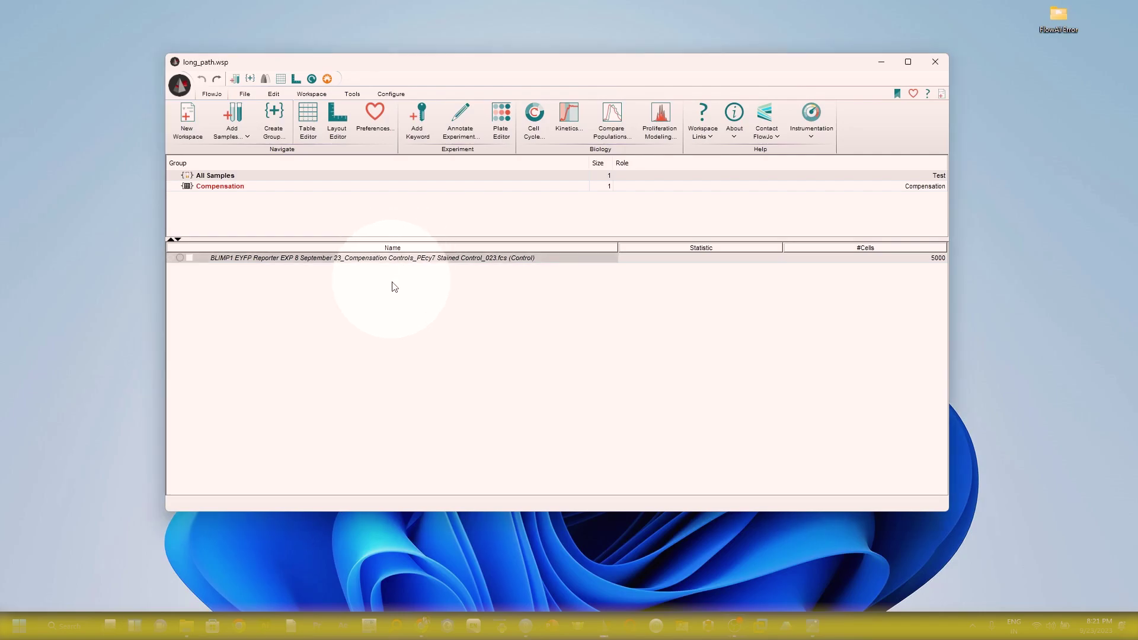
{"action": "left_click", "coordinate": [309, 94]}
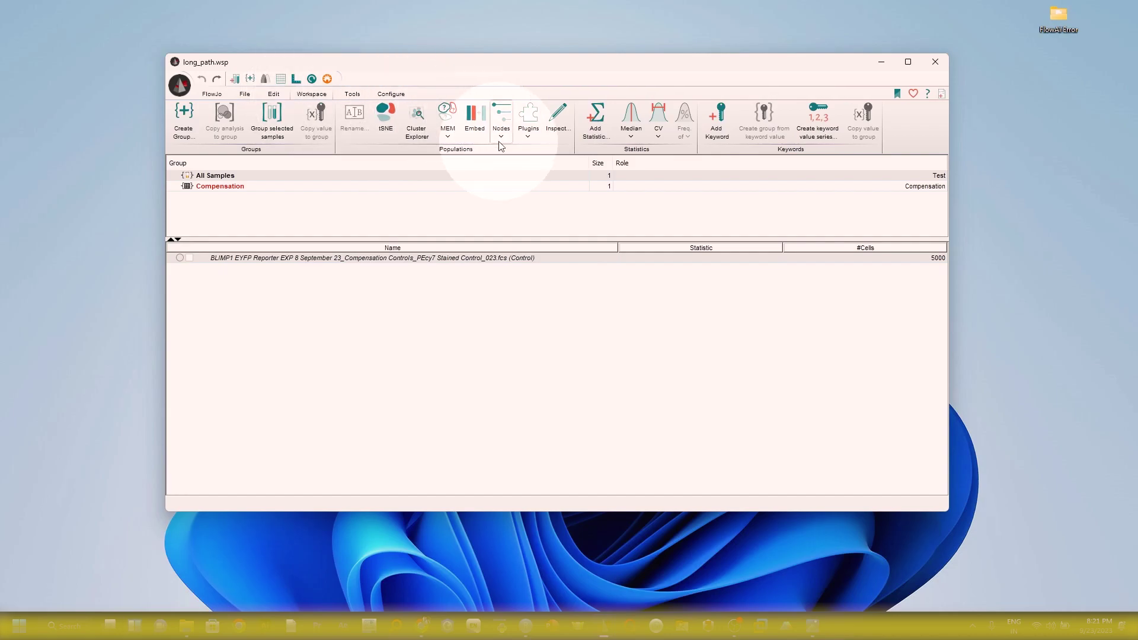
{"action": "left_click", "coordinate": [529, 137]}
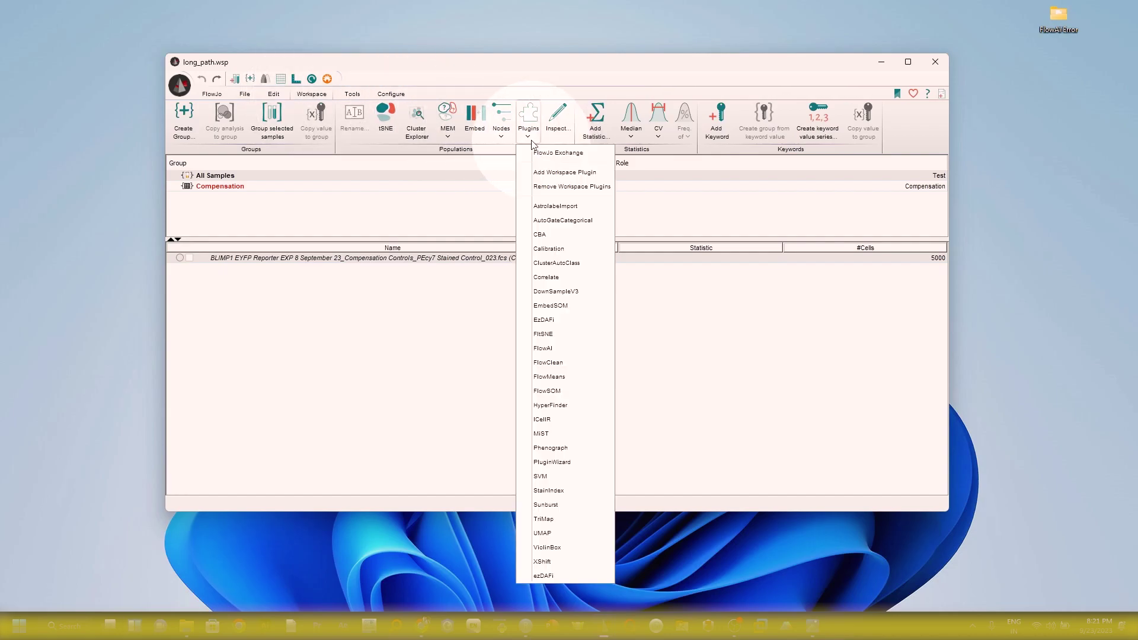
{"action": "left_click", "coordinate": [555, 353]}
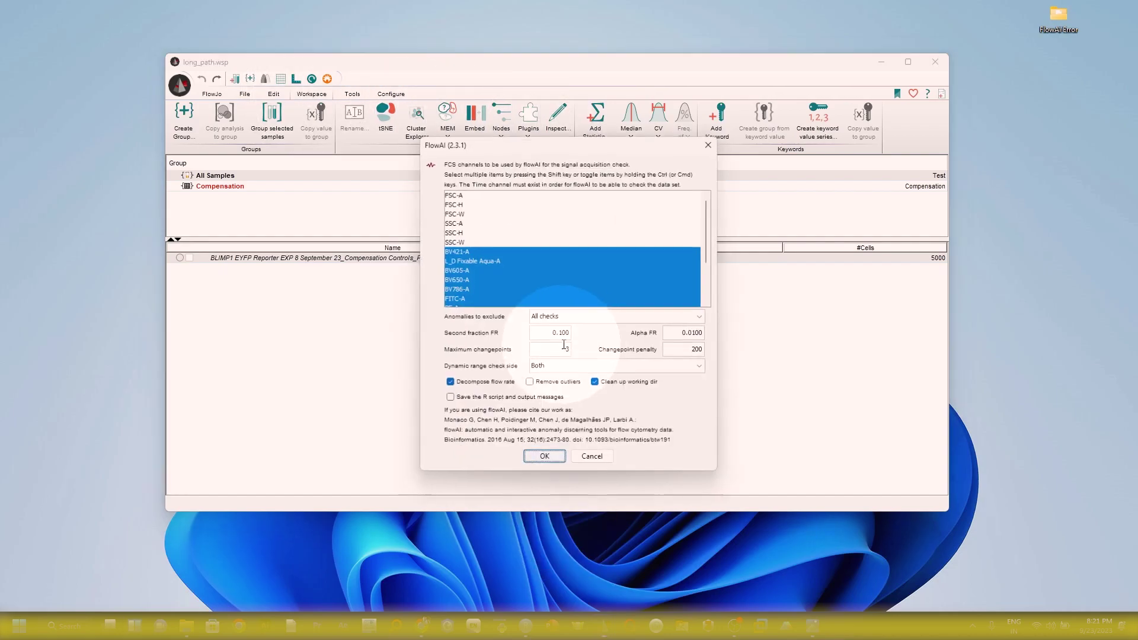
{"action": "left_click", "coordinate": [543, 463]}
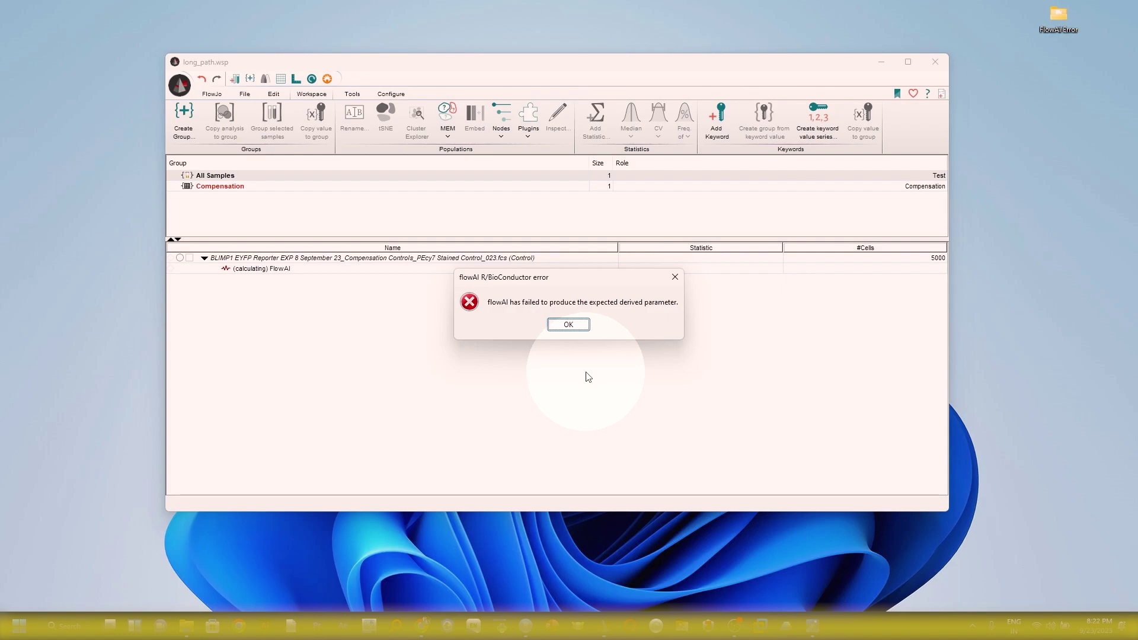
{"action": "key", "text": "Return"}
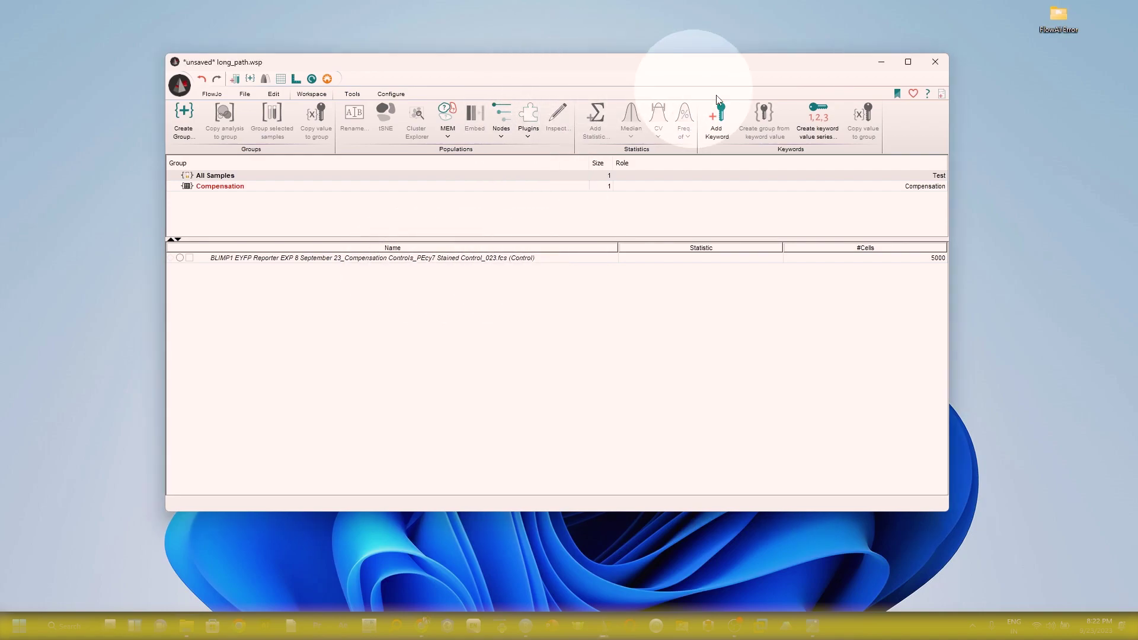
Step: Check the R path and the plugins folder in the Diagnostics preferences, including the contents of the FlowJo 10.9.0 plugins folder
{"action": "left_click", "coordinate": [913, 95]}
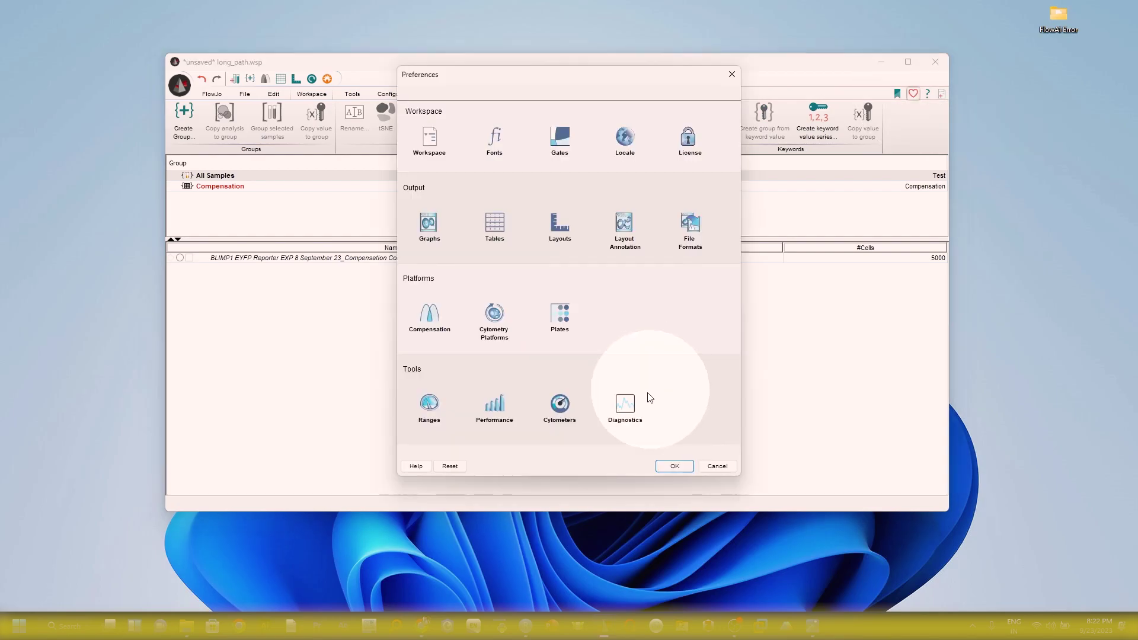
{"action": "left_click", "coordinate": [624, 405]}
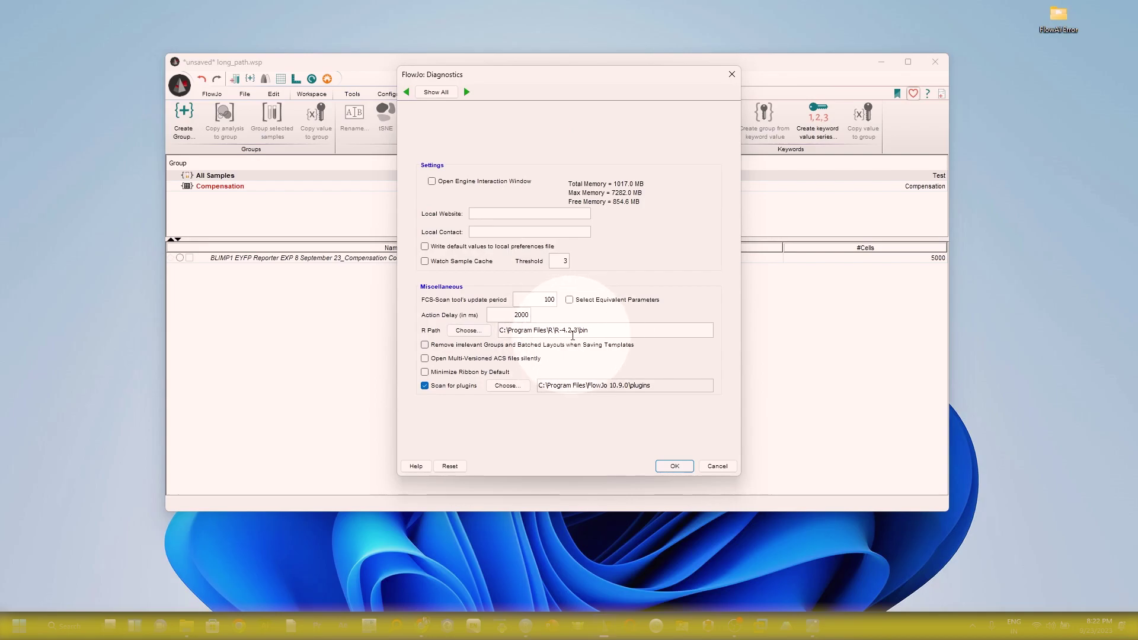
{"action": "mouse_move", "coordinate": [477, 342]}
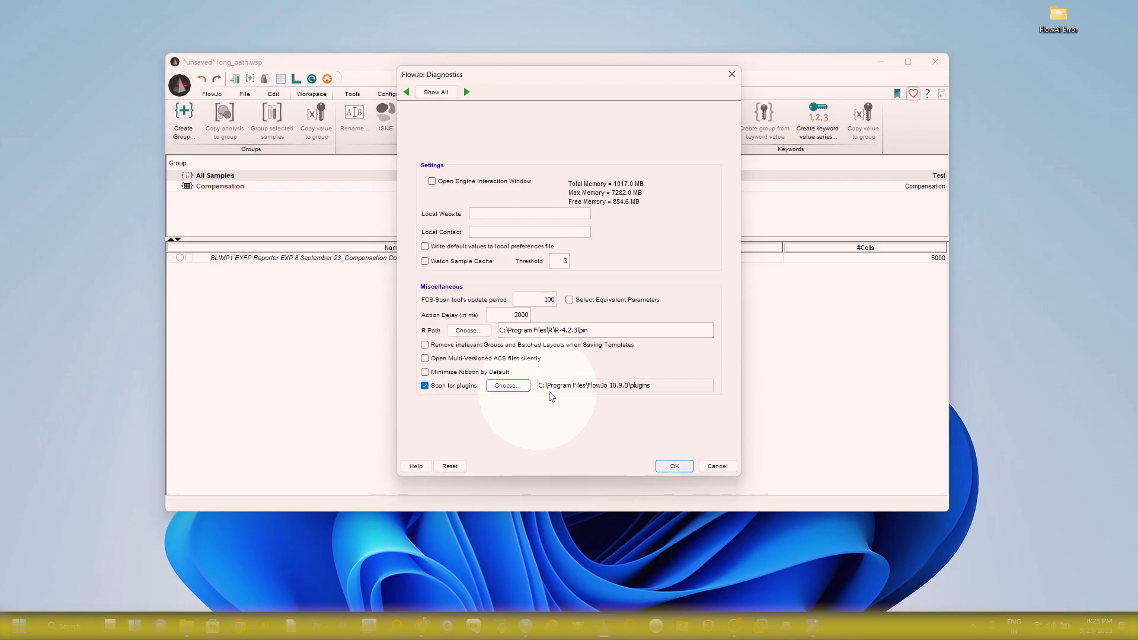
{"action": "left_click", "coordinate": [507, 387]}
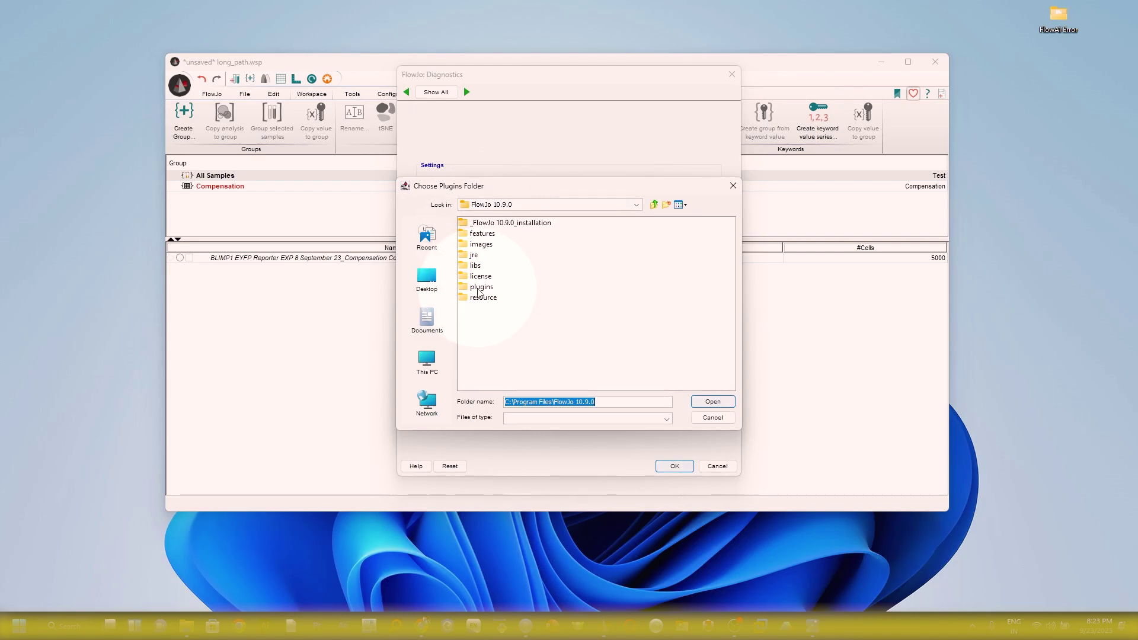
{"action": "double_click", "coordinate": [479, 287]}
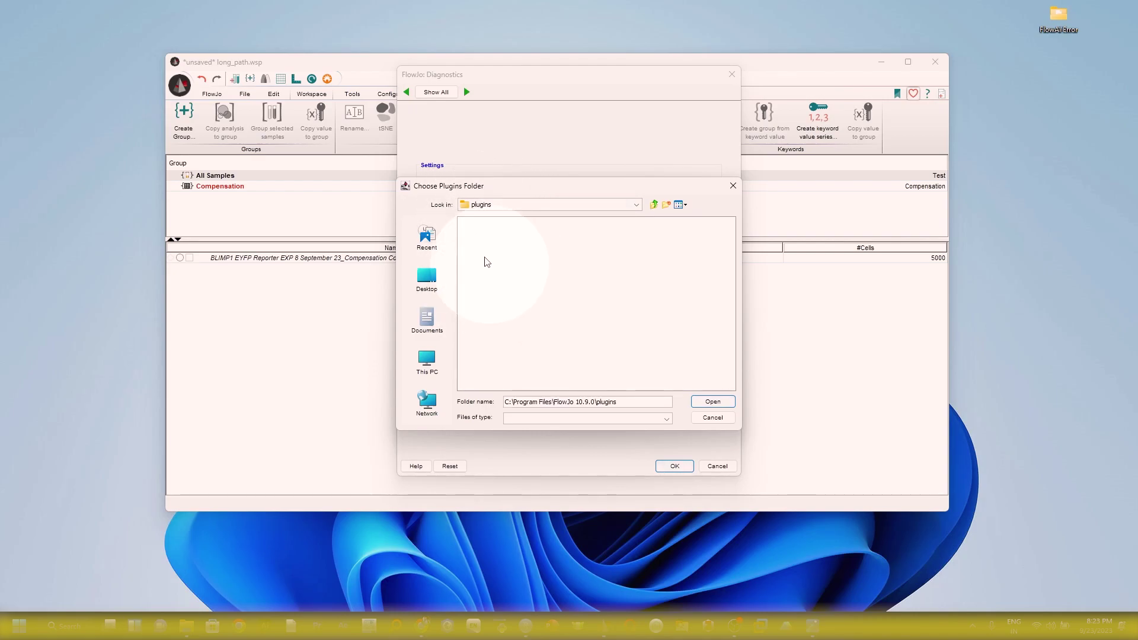
{"action": "left_click", "coordinate": [714, 419]}
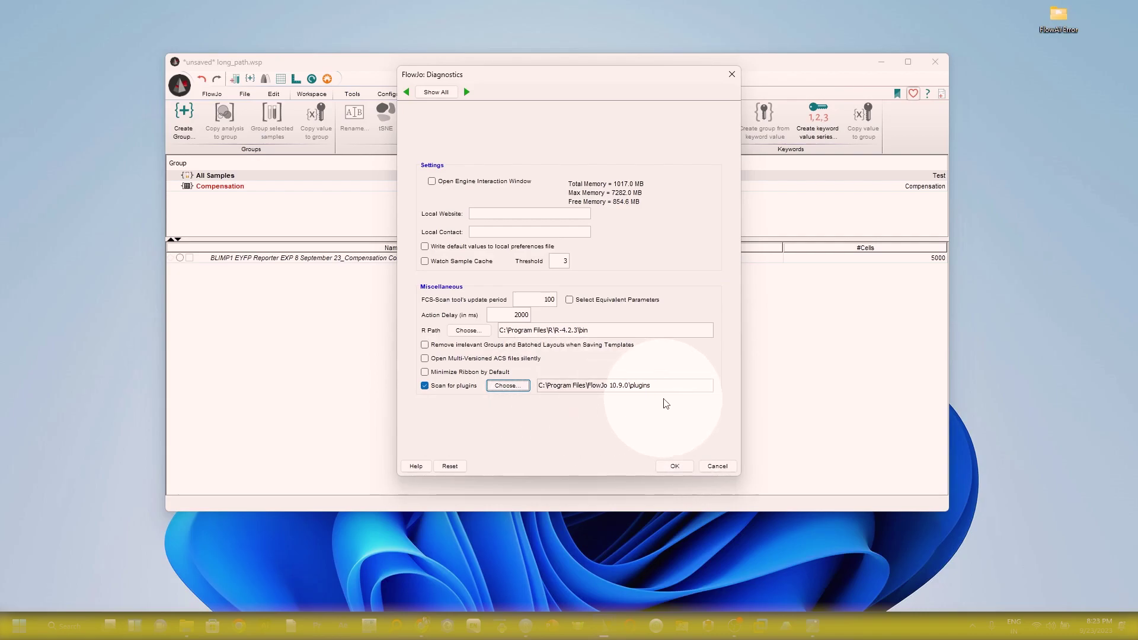
{"action": "left_click", "coordinate": [673, 465]}
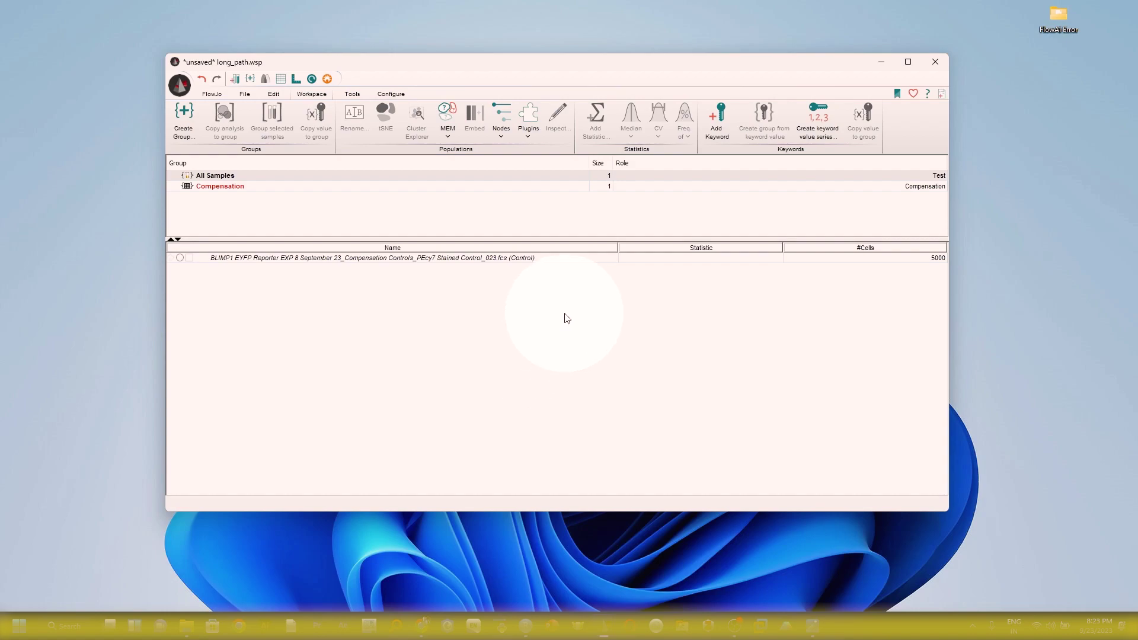
Step: Shrink the long_path.wsp window, move it to the upper-right part of the desktop, and save the workspace
{"action": "left_click_drag", "start_coordinate": [948, 511], "coordinate": [729, 418]}
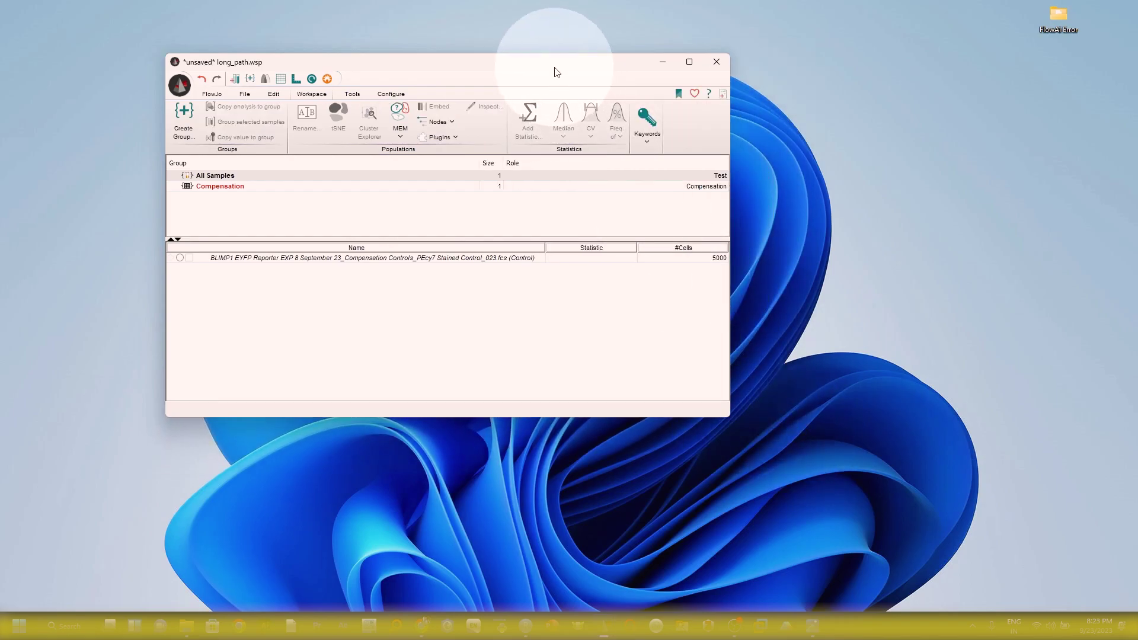
{"action": "left_click_drag", "start_coordinate": [555, 68], "coordinate": [763, 26]}
{"action": "left_click", "coordinate": [584, 41]}
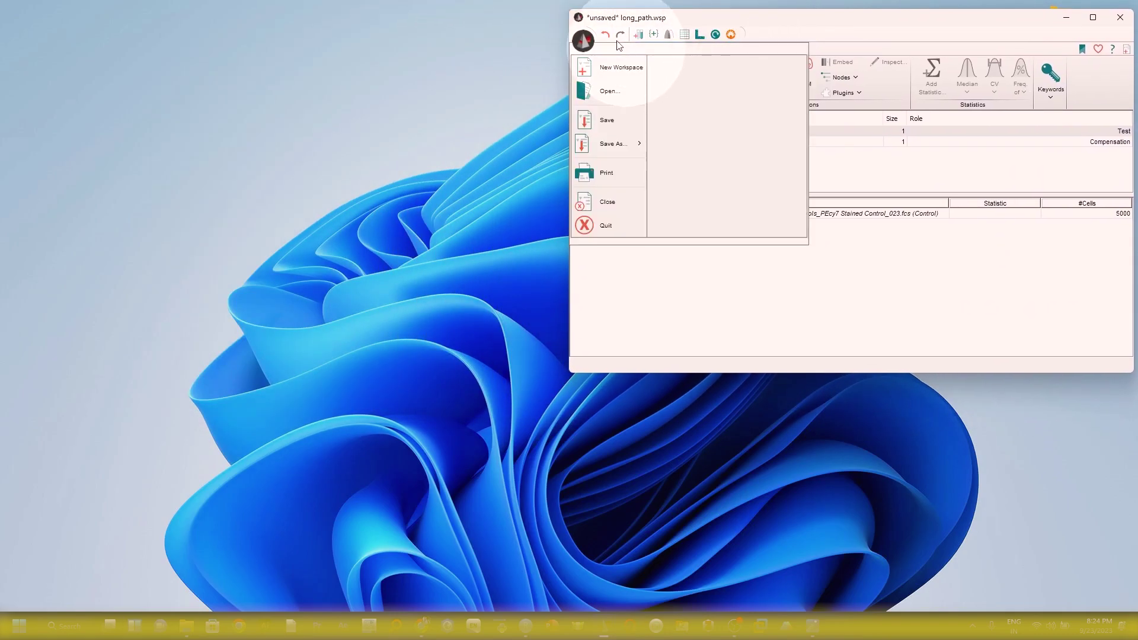
{"action": "left_click", "coordinate": [584, 41]}
{"action": "left_click", "coordinate": [586, 41]}
{"action": "left_click", "coordinate": [601, 119]}
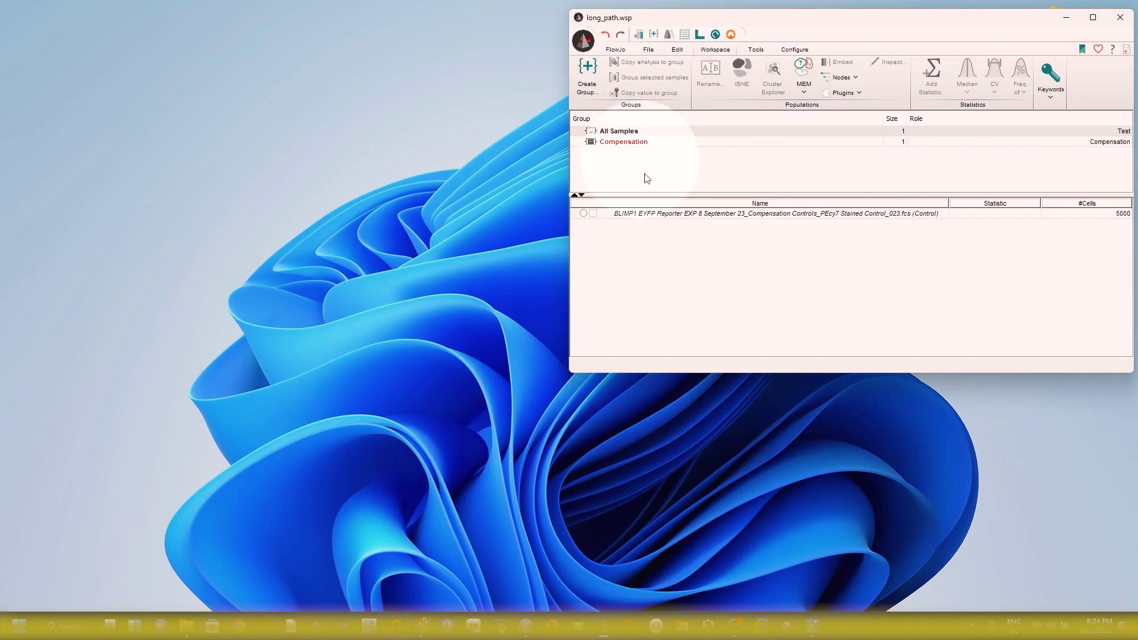
Step: Switch to File Explorer and inspect the full path of the Directory_10 folder holding long_path.wsp
{"action": "key", "text": "alt+Tab"}
{"action": "left_click_drag", "start_coordinate": [762, 364], "coordinate": [806, 363]}
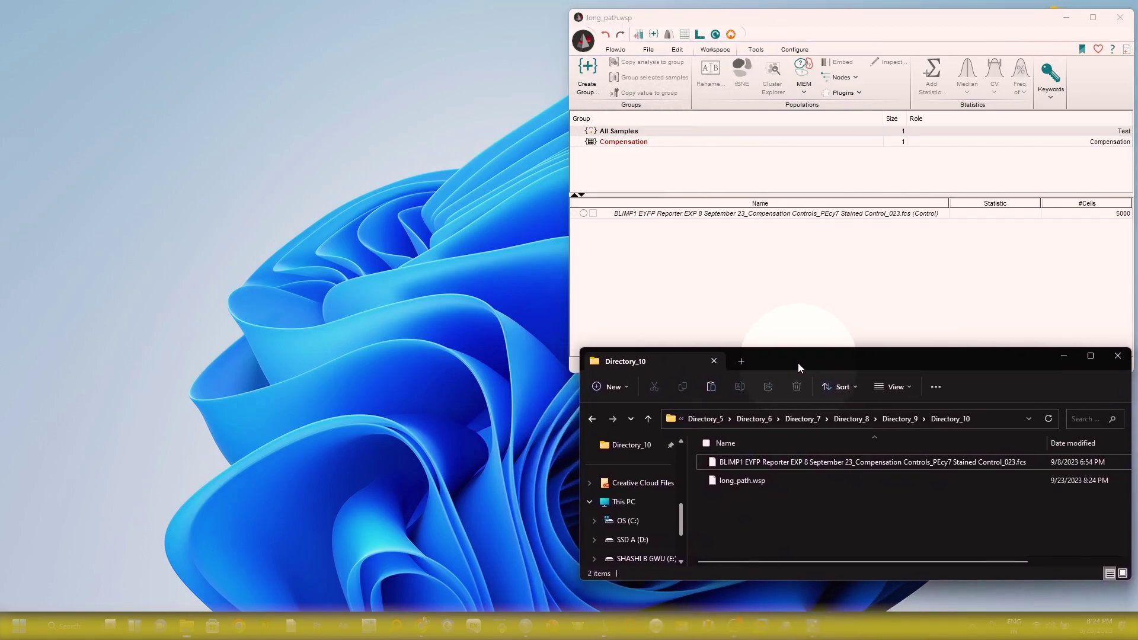
{"action": "mouse_move", "coordinate": [578, 422]}
{"action": "left_mouse_down"}
{"action": "mouse_move", "coordinate": [528, 423]}
{"action": "mouse_move", "coordinate": [566, 418]}
{"action": "left_mouse_up"}
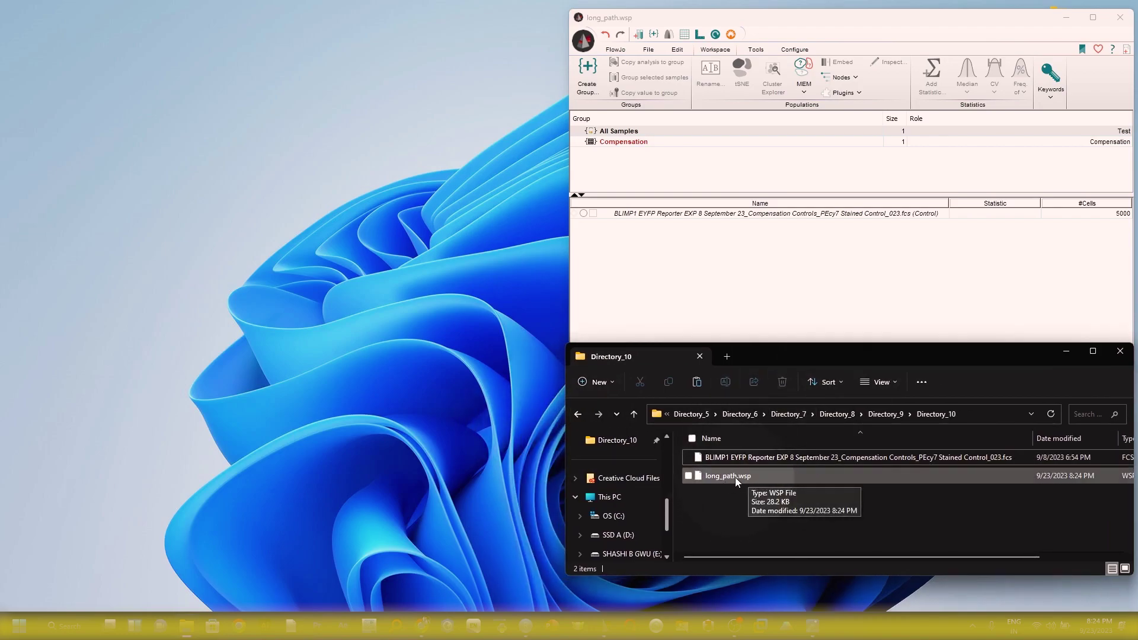
{"action": "left_click", "coordinate": [984, 413]}
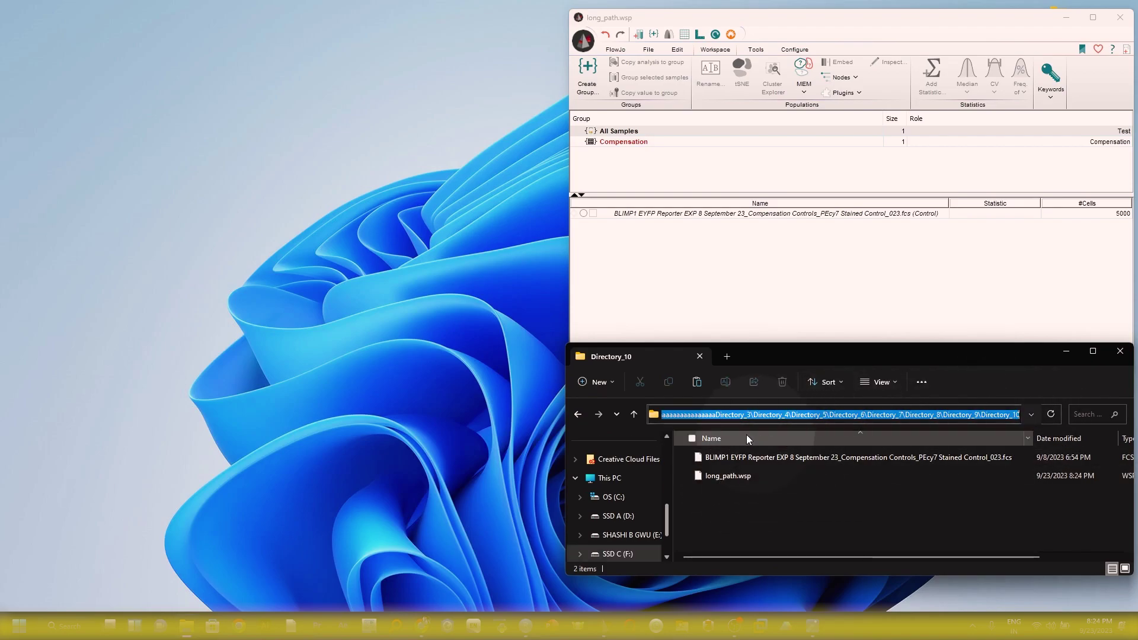
{"action": "key", "text": "Escape"}
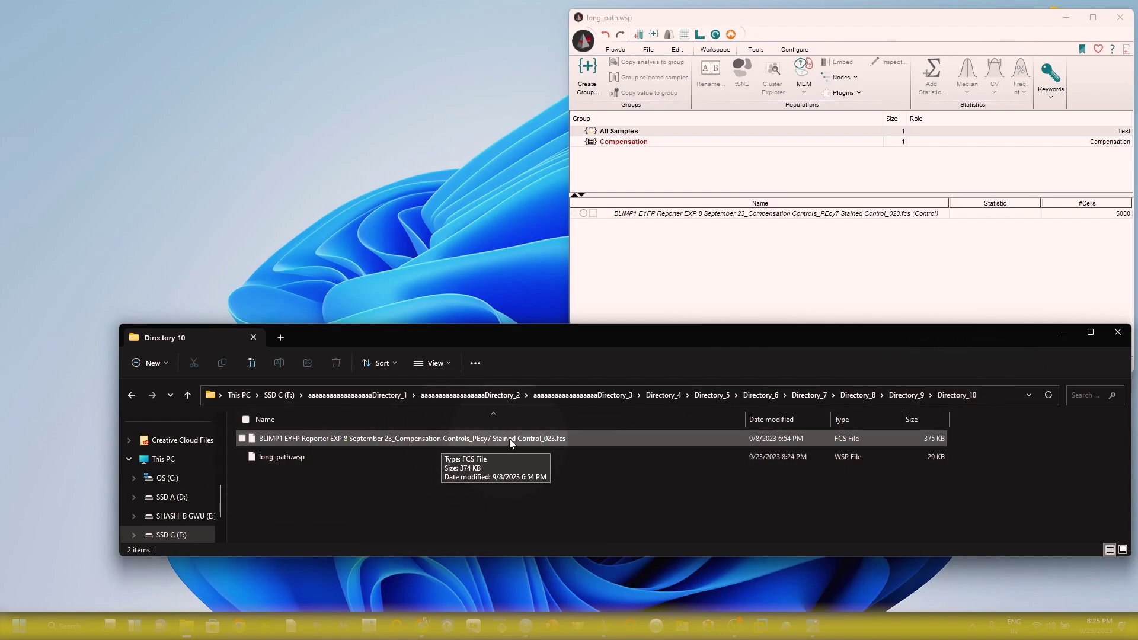
Step: Narrow the Directory_10 folder window and place it below the long_path.wsp workspace window
{"action": "left_click", "coordinate": [585, 37]}
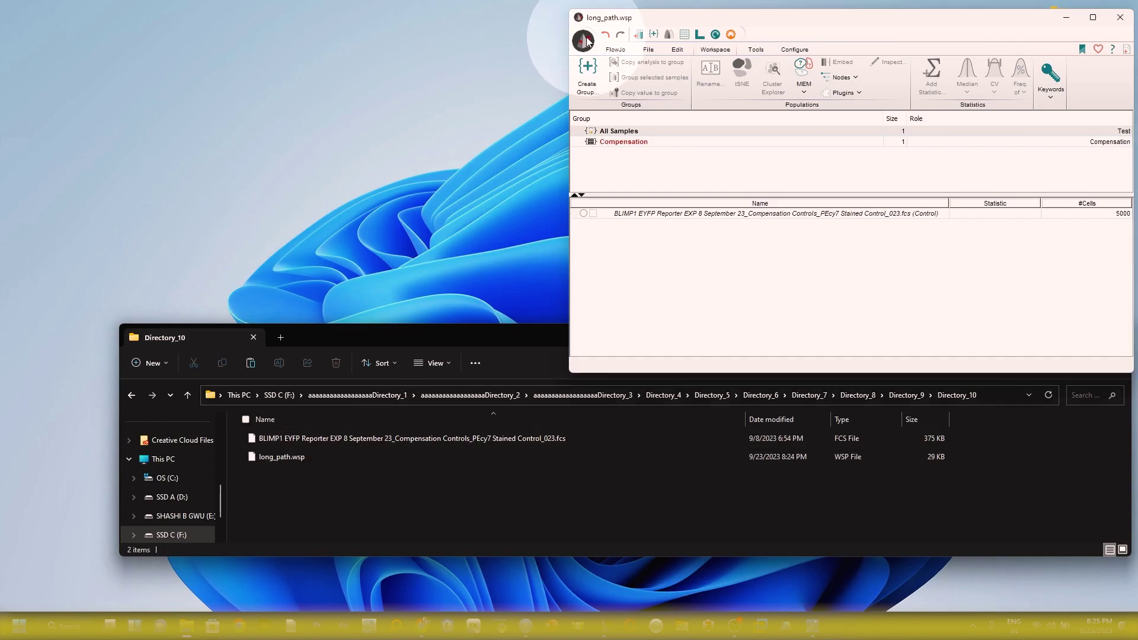
{"action": "left_click_drag", "start_coordinate": [511, 338], "coordinate": [511, 378]}
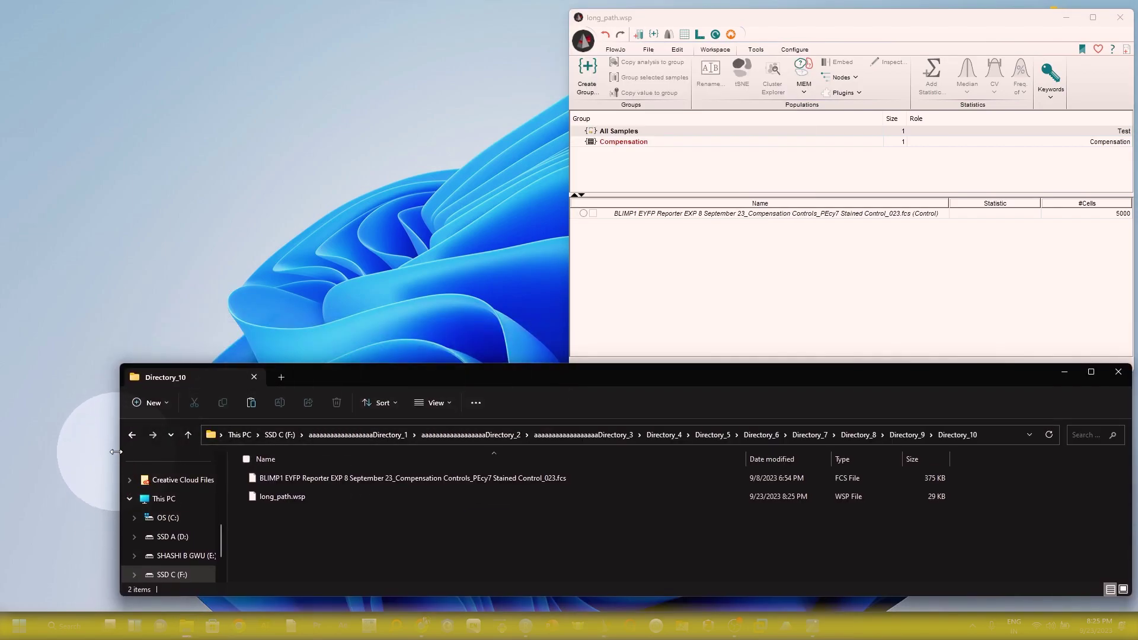
{"action": "left_click_drag", "start_coordinate": [116, 451], "coordinate": [569, 456]}
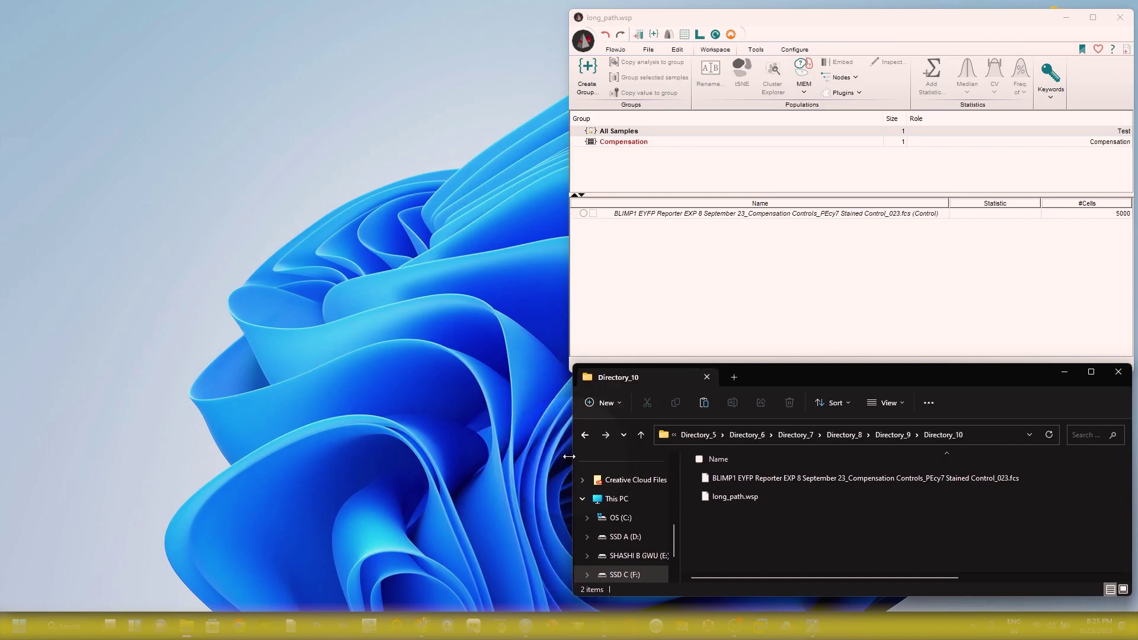
{"action": "left_click_drag", "start_coordinate": [798, 365], "coordinate": [798, 390]}
Step: Place the short_Path.wsp workspace beside long_path.wsp and the FlowAi Error folder window below it, widening the folder's Name column
{"action": "left_click", "coordinate": [864, 226]}
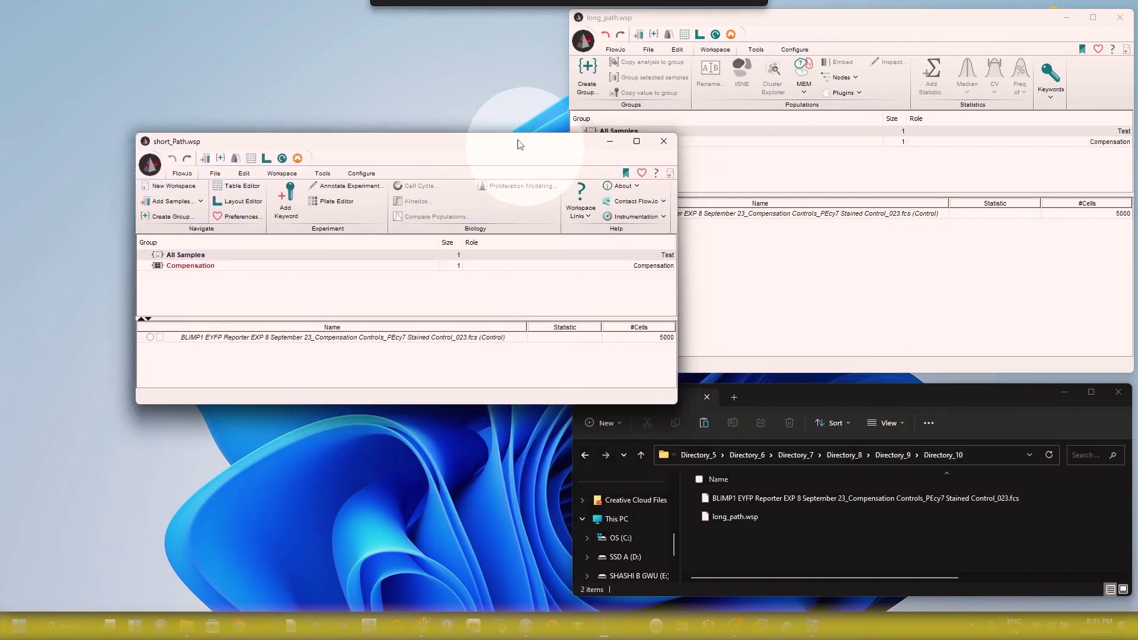
{"action": "left_click_drag", "start_coordinate": [521, 102], "coordinate": [408, 8]}
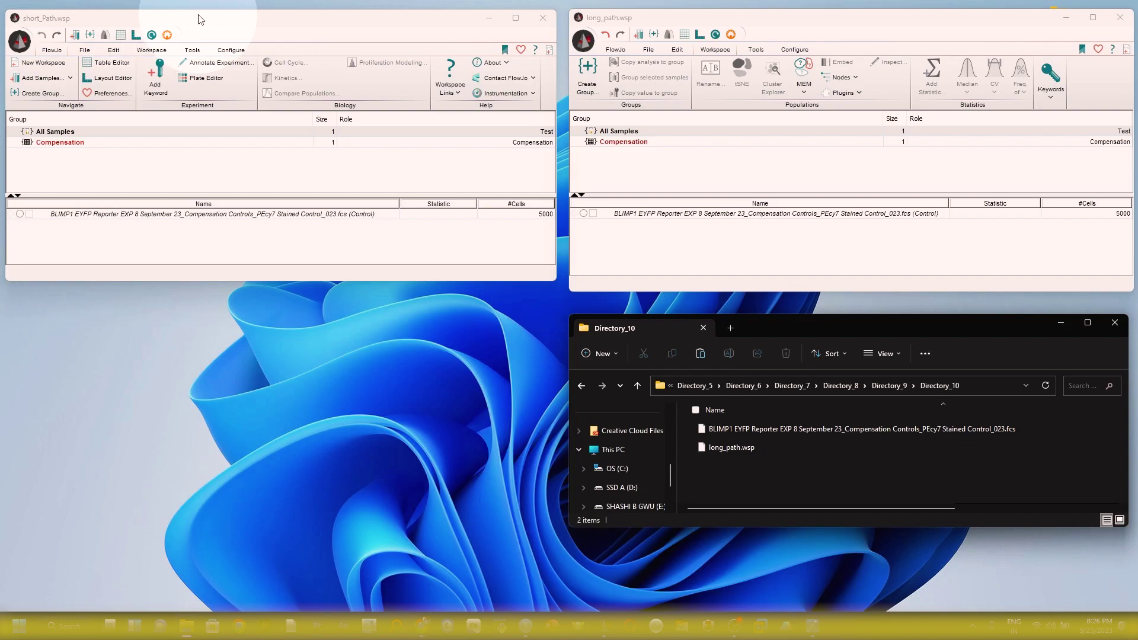
{"action": "left_click", "coordinate": [175, 65]}
{"action": "left_click_drag", "start_coordinate": [380, 326], "coordinate": [286, 324]}
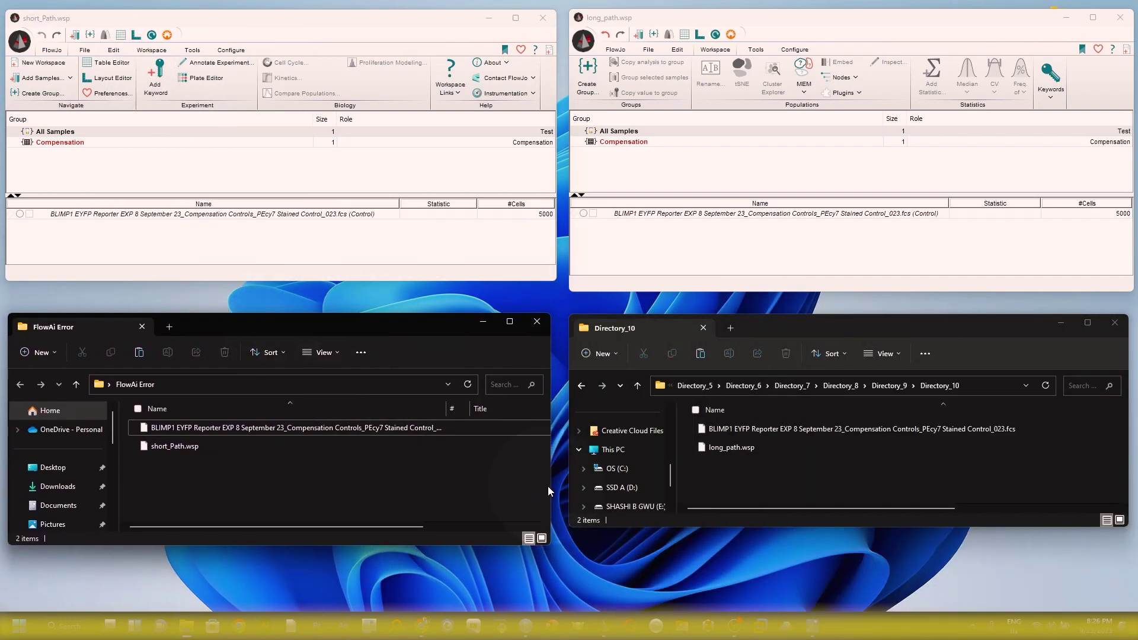
{"action": "left_click_drag", "start_coordinate": [551, 486], "coordinate": [558, 485]}
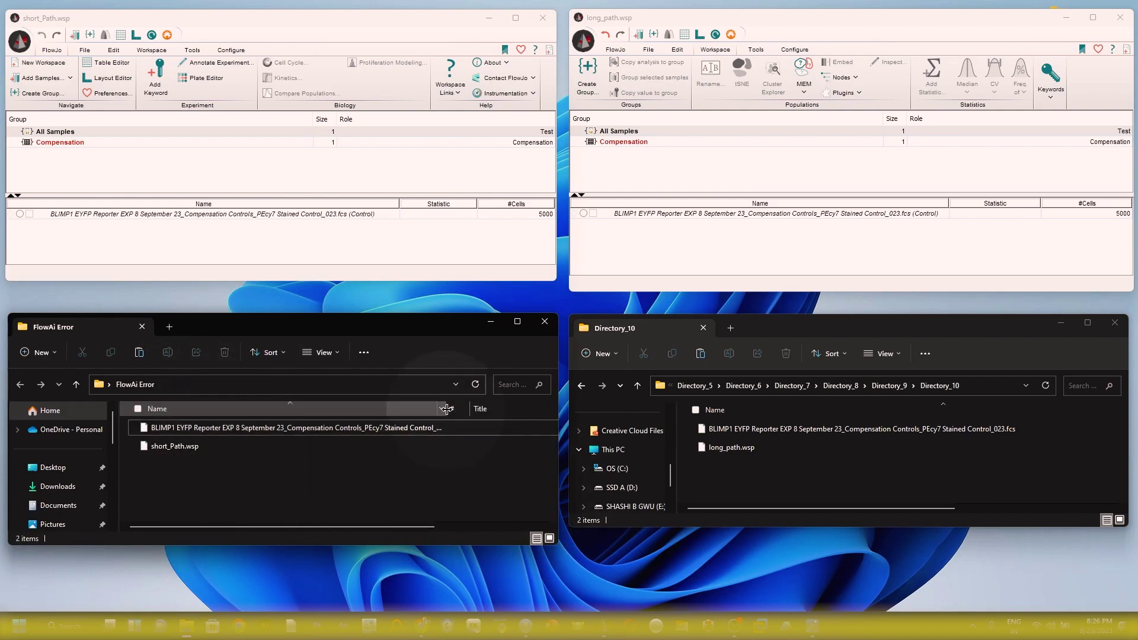
{"action": "left_click_drag", "start_coordinate": [451, 409], "coordinate": [484, 409]}
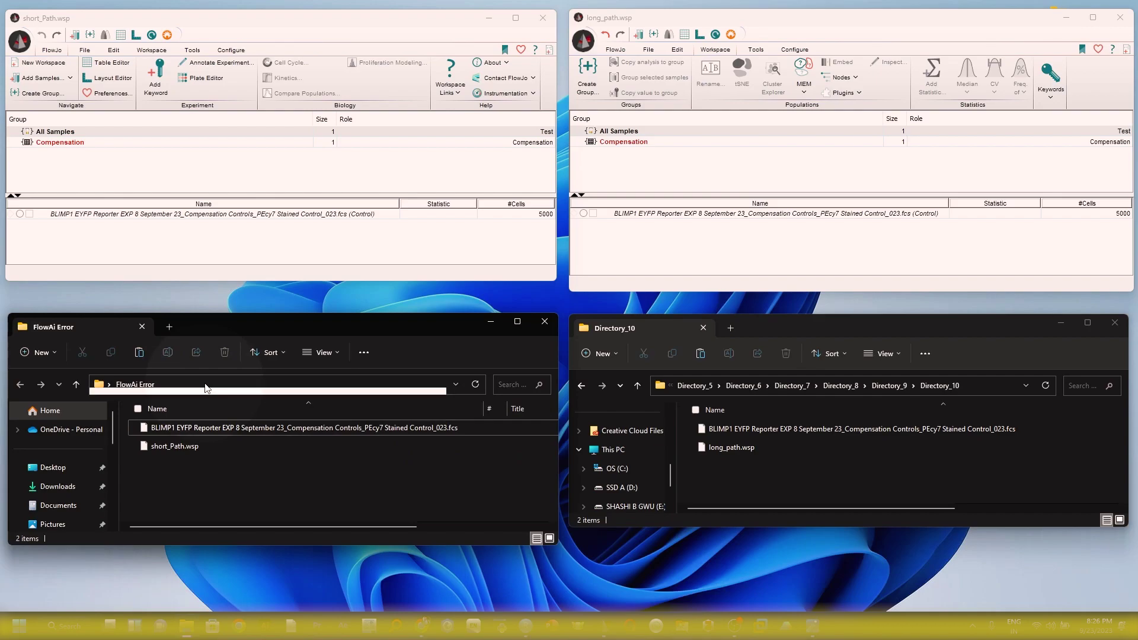
Step: Compare the full folder paths of FlowAi Error and Directory_10, matching the heights of the two folder windows
{"action": "left_click", "coordinate": [273, 384]}
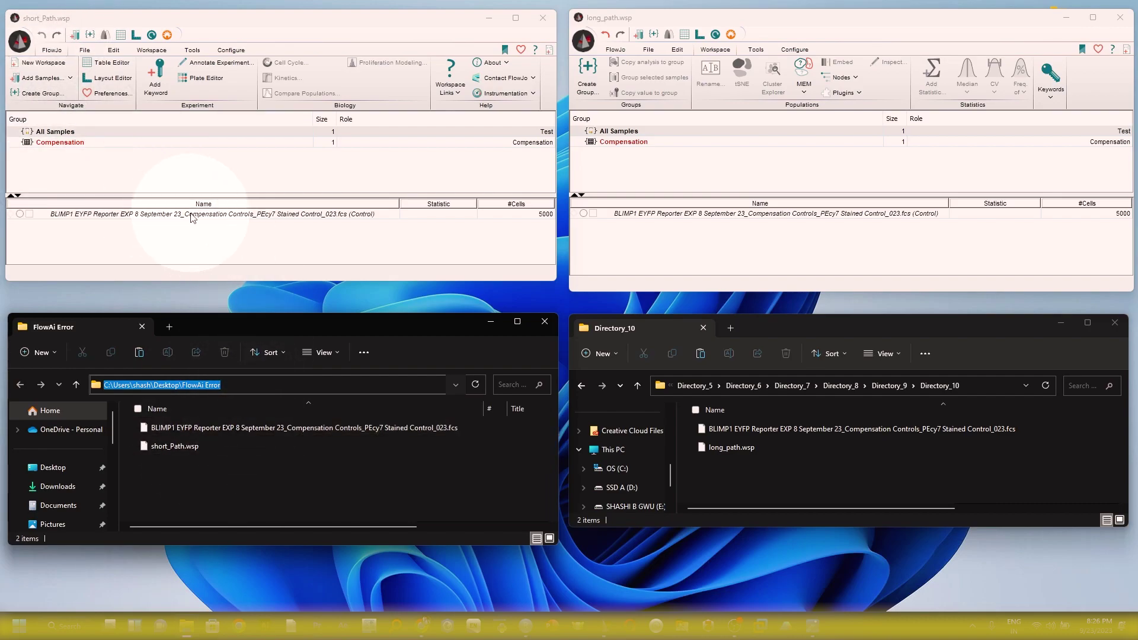
{"action": "left_click_drag", "start_coordinate": [838, 527], "coordinate": [838, 544]}
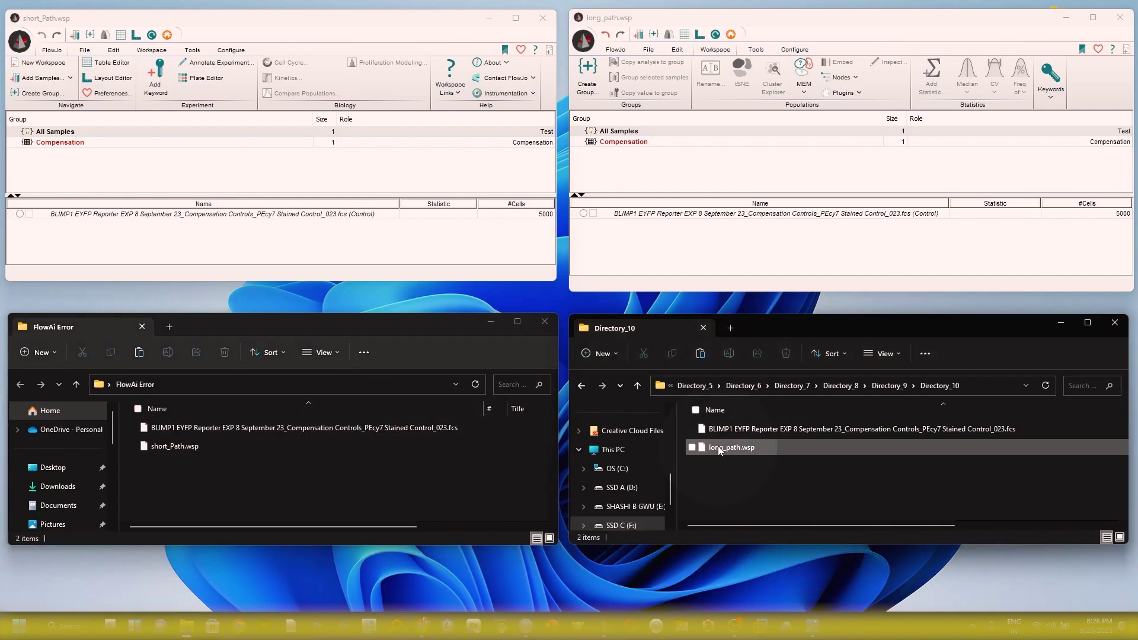
{"action": "left_click", "coordinate": [426, 331]}
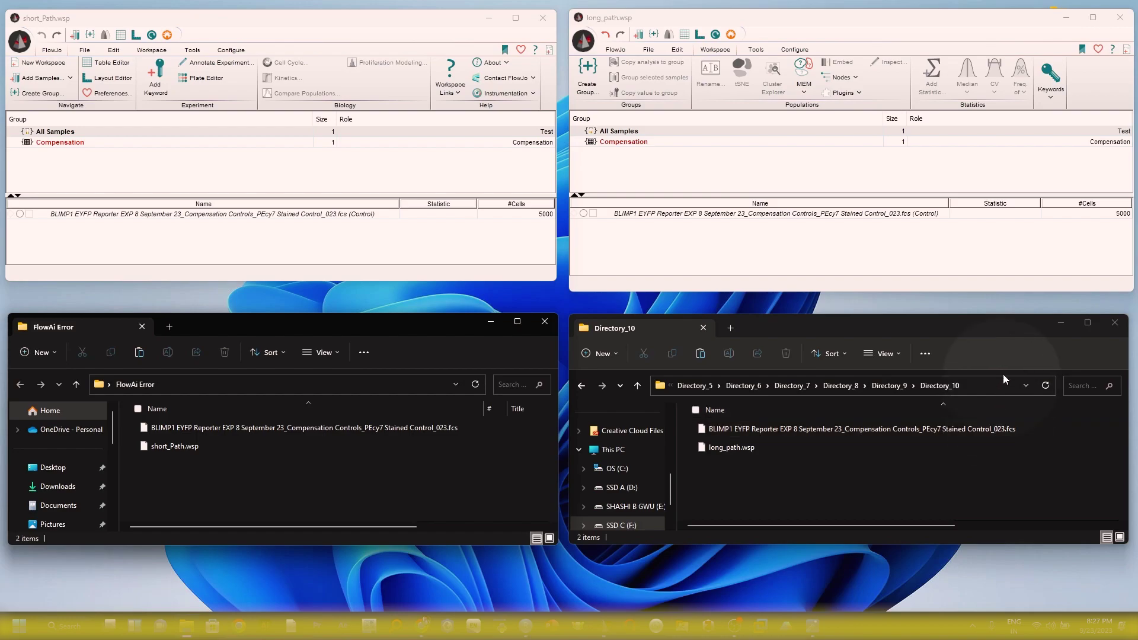
{"action": "left_click", "coordinate": [980, 385]}
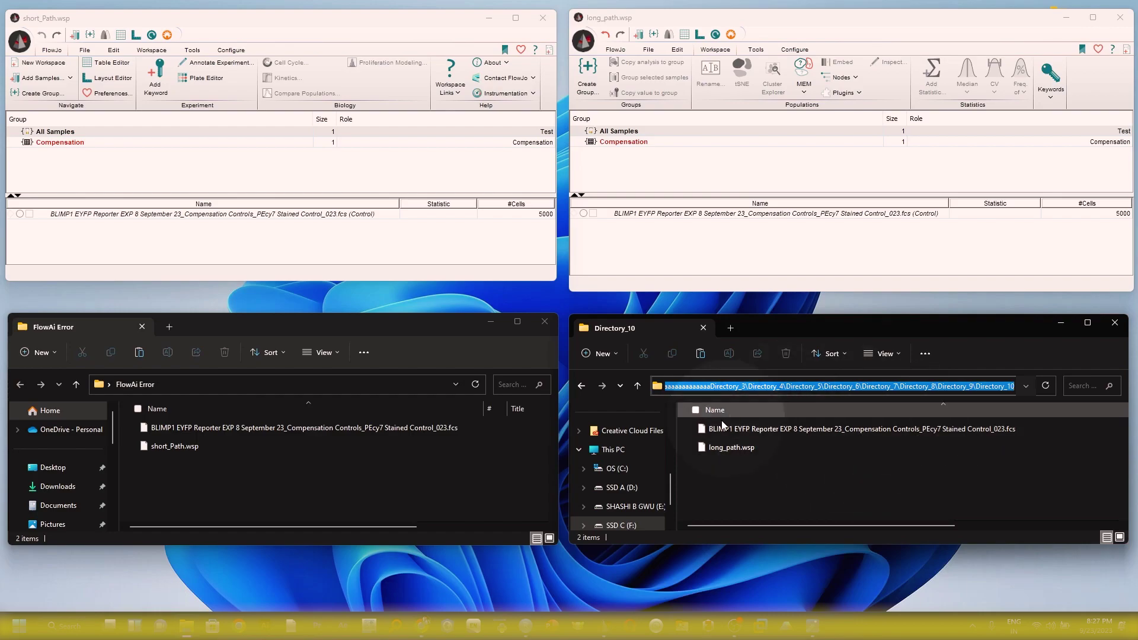
{"action": "left_click", "coordinate": [507, 466]}
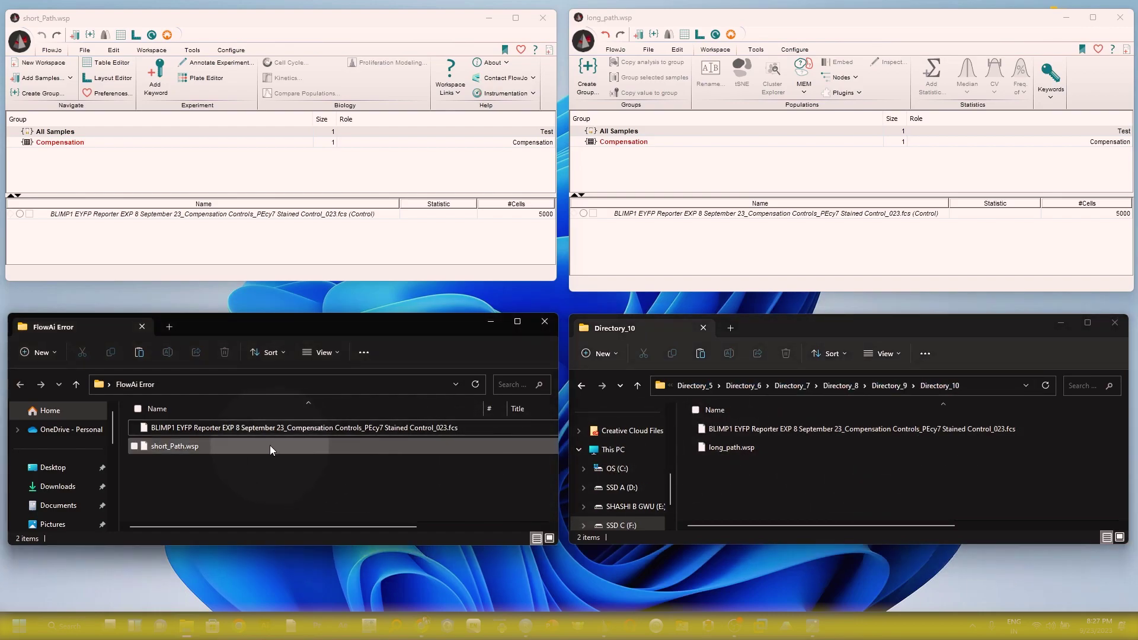
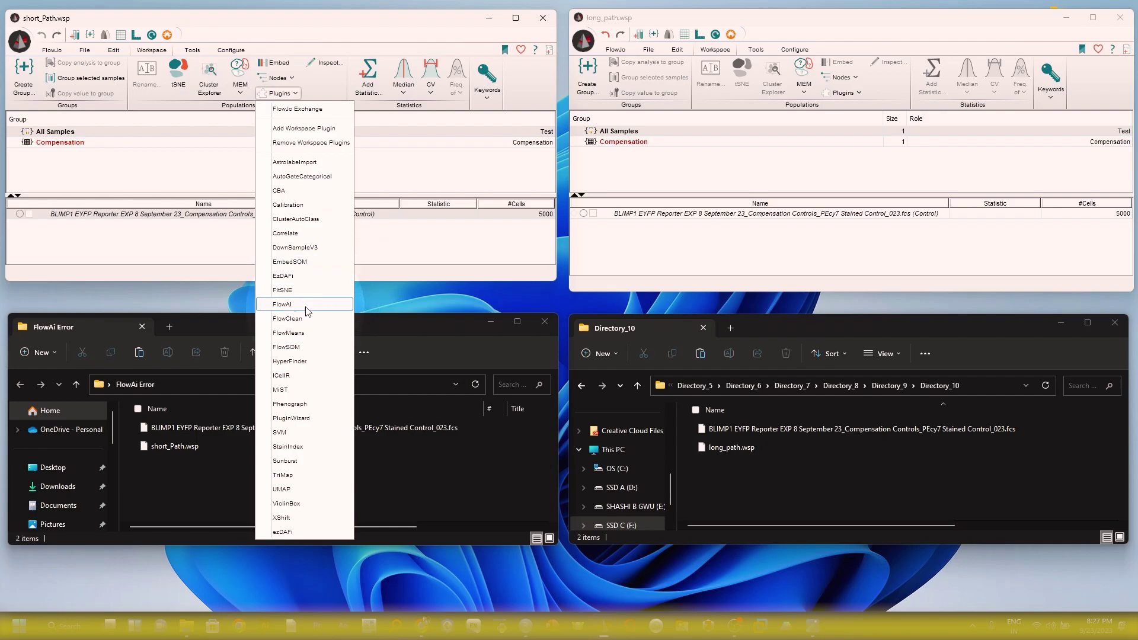
Step: Run the FlowAI plugin on the PEcy7 Stained Control_023 sample in short_Path.wsp with the default channels and settings
{"action": "left_click", "coordinate": [308, 306]}
{"action": "left_click", "coordinate": [543, 458]}
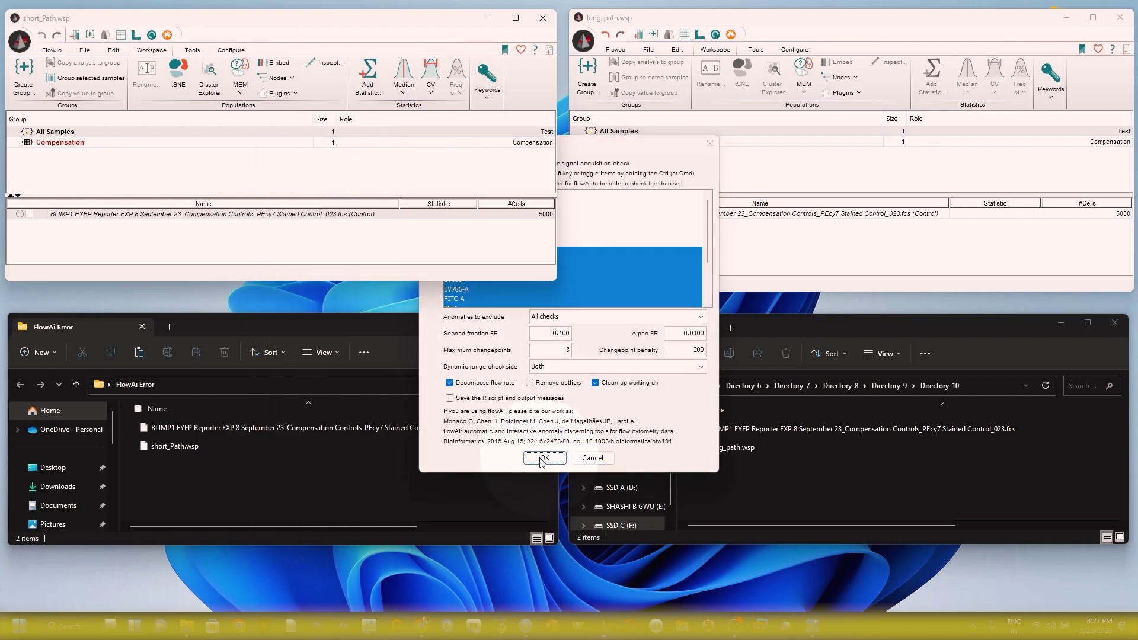
Step: Run the FlowAI plugin on the PEcy7 Stained Control_023 sample in long_path.wsp with the default channels and settings
{"action": "left_click", "coordinate": [591, 28]}
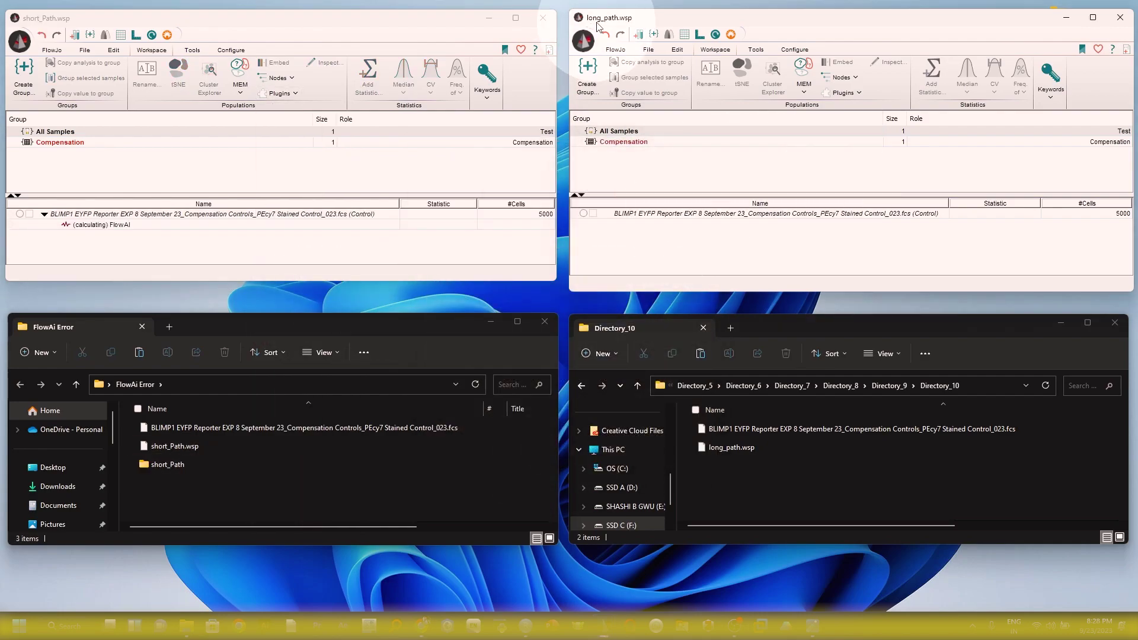
{"action": "left_click", "coordinate": [858, 95]}
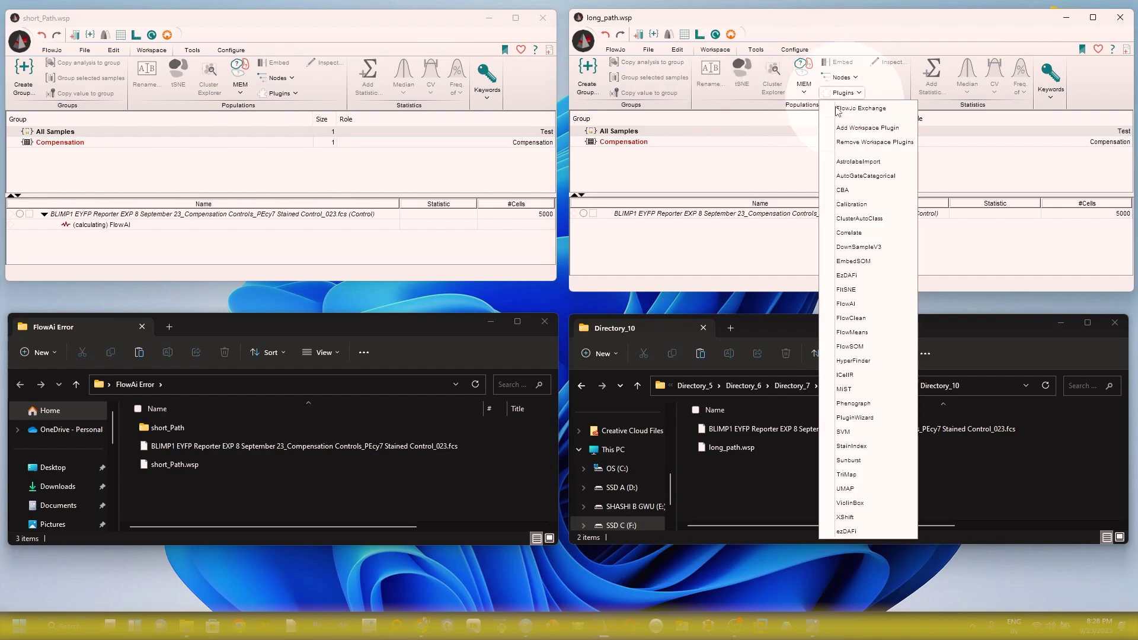
{"action": "left_click", "coordinate": [859, 96]}
{"action": "left_click", "coordinate": [859, 95]}
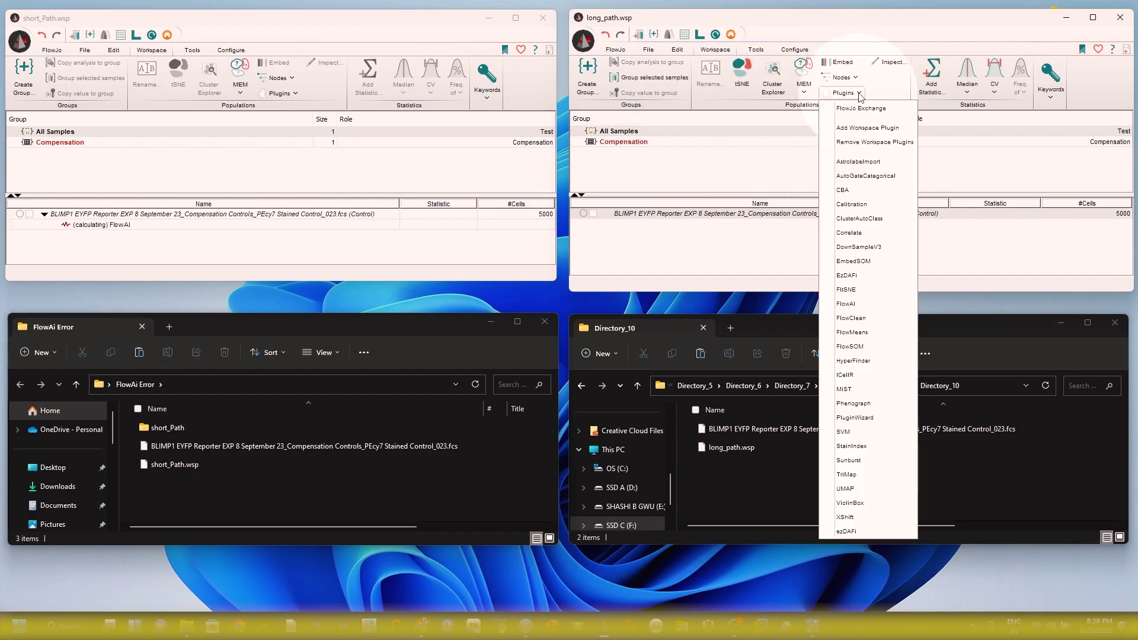
{"action": "left_click", "coordinate": [905, 305]}
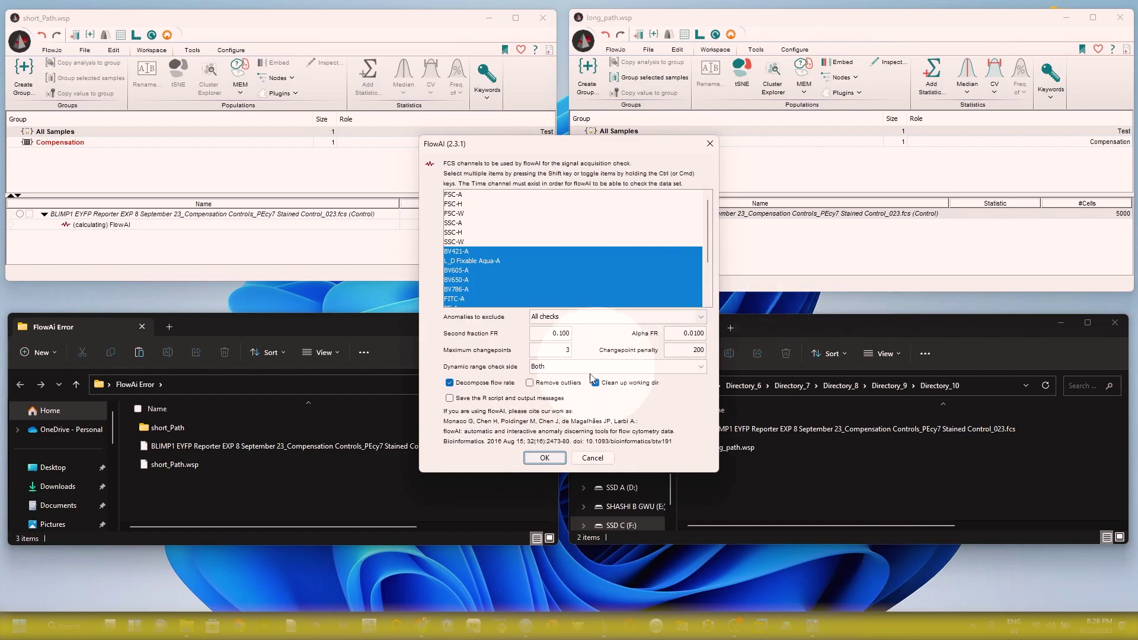
{"action": "left_click", "coordinate": [557, 456]}
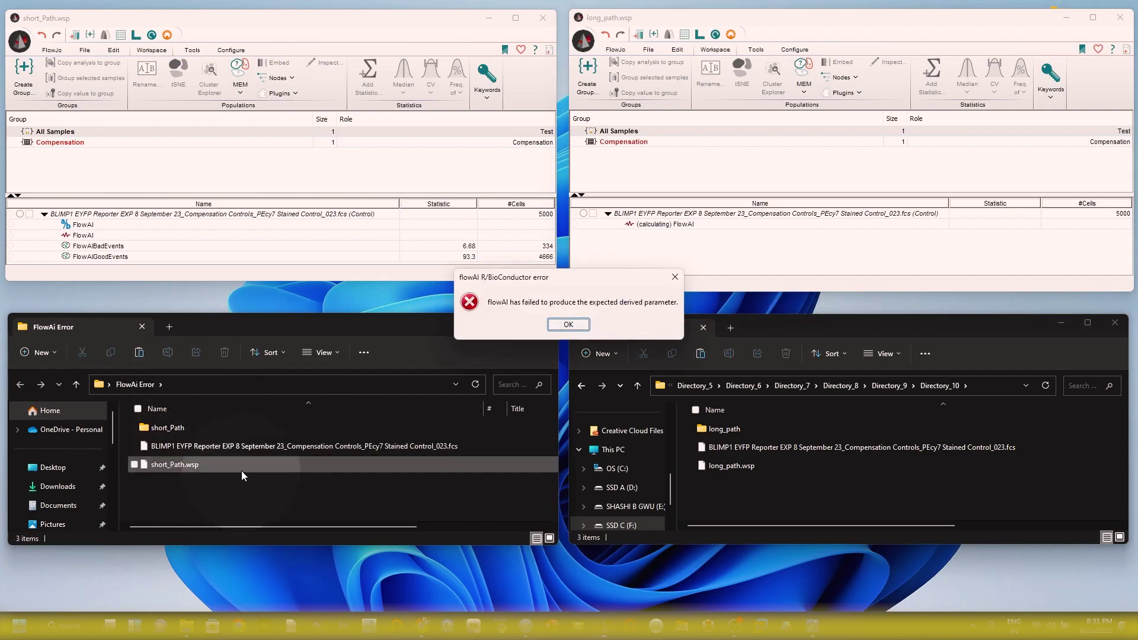
Step: Move the flowAI error message over the long_path.wsp workspace and switch to RStudio with flowai_script.R open
{"action": "left_click", "coordinate": [95, 267]}
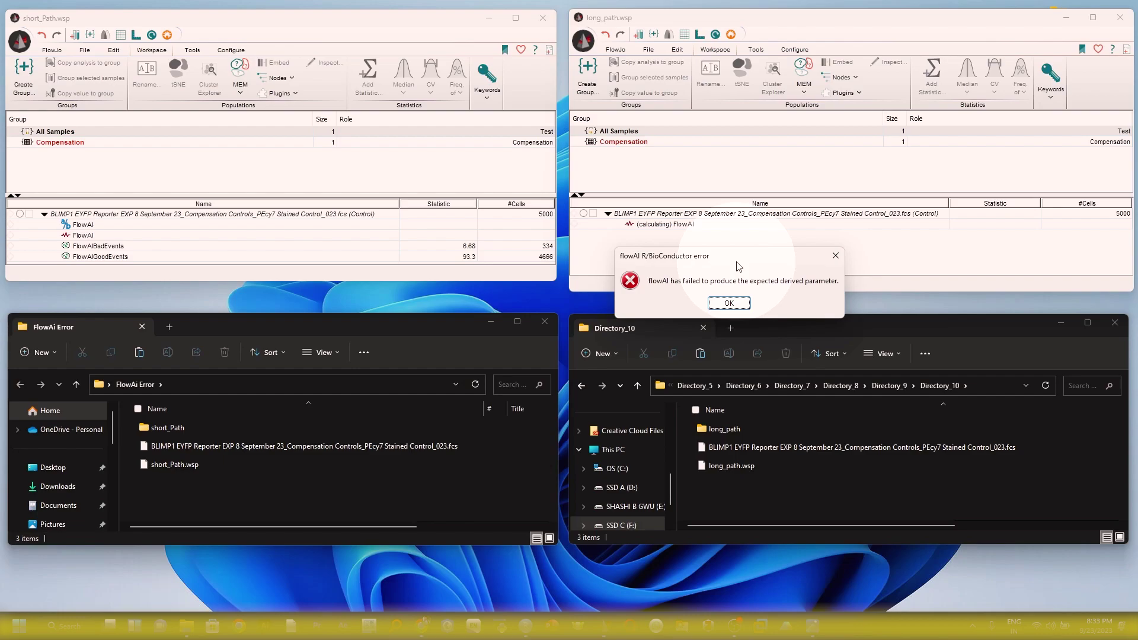
{"action": "key", "text": "alt+Tab"}
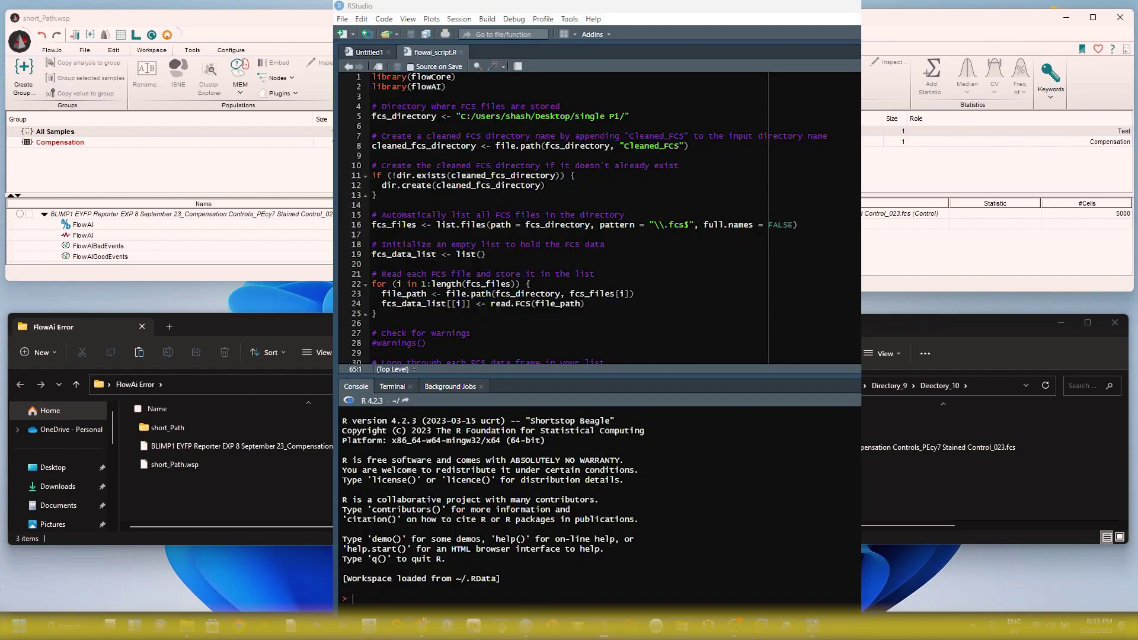